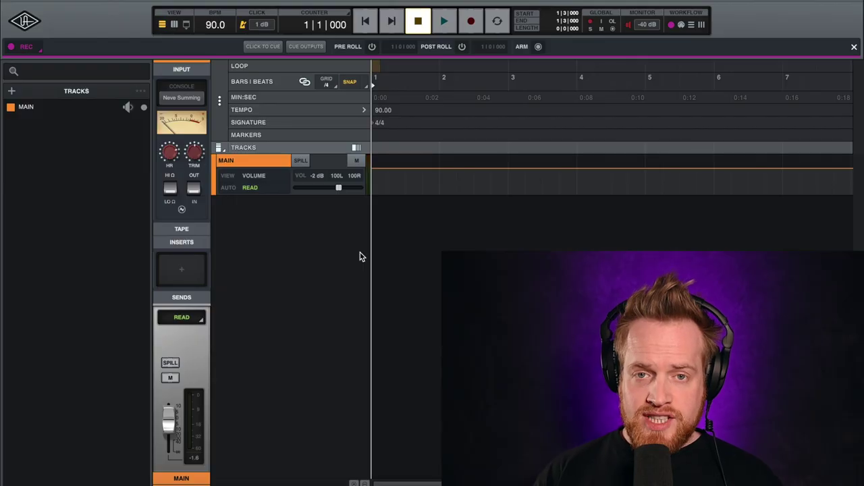
Look over the available track types and briefly hide, then reshow, the tracks list
{"action": "left_click", "coordinate": [11, 91]}
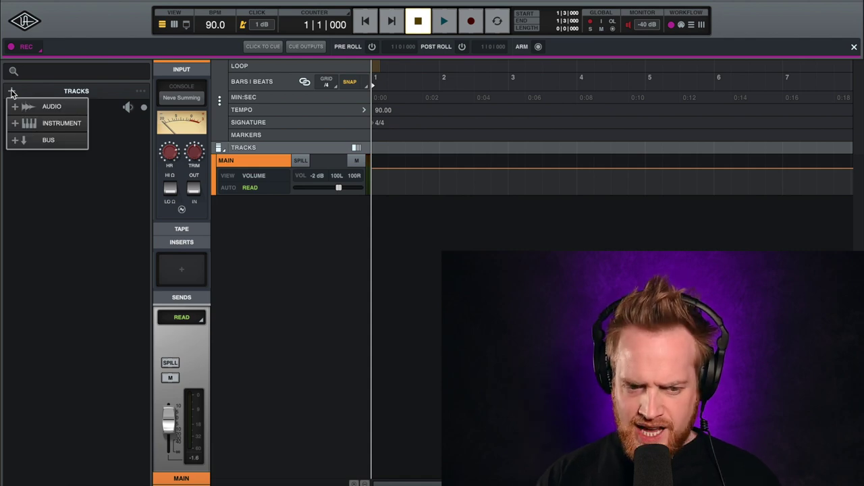
{"action": "left_click", "coordinate": [23, 92]}
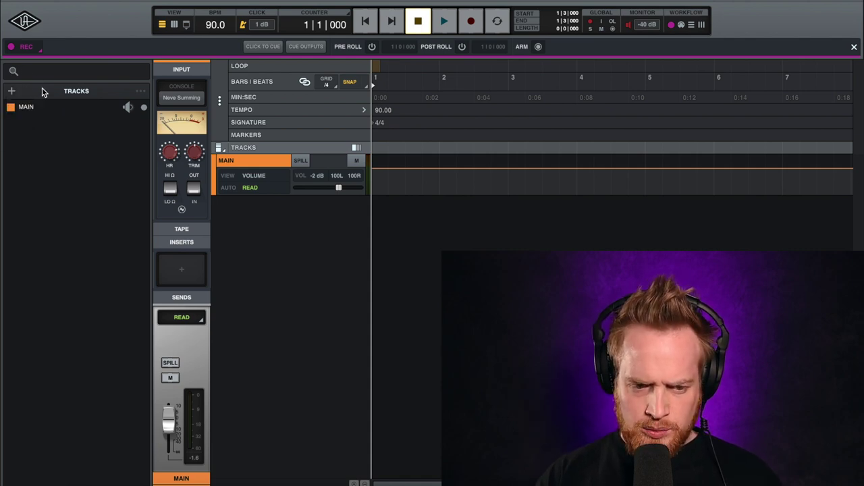
{"action": "left_click", "coordinate": [188, 25]}
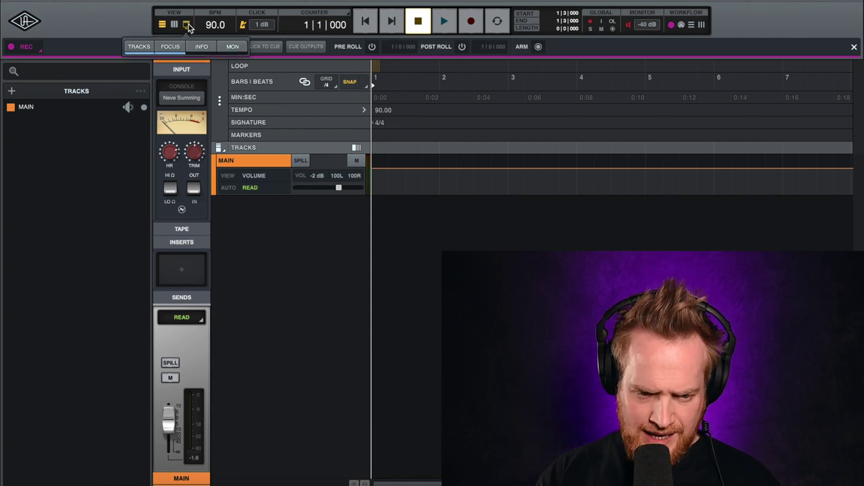
{"action": "left_click", "coordinate": [140, 47]}
{"action": "left_click", "coordinate": [143, 49]}
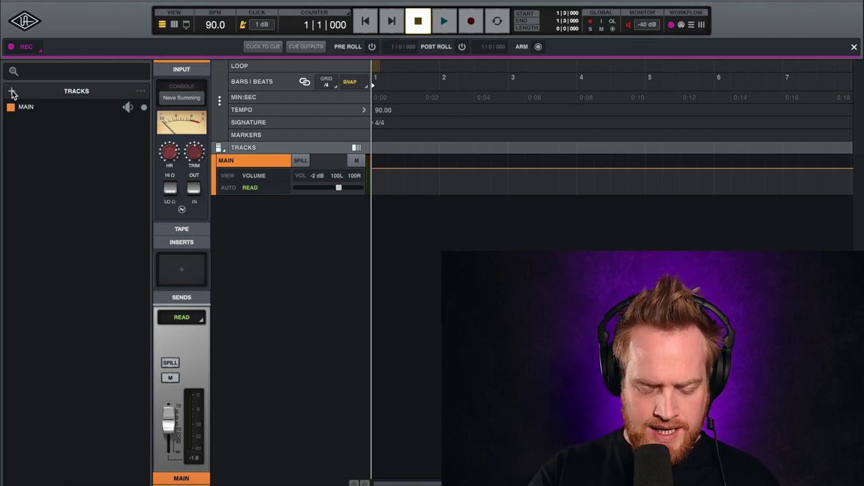
{"action": "left_click", "coordinate": [12, 91]}
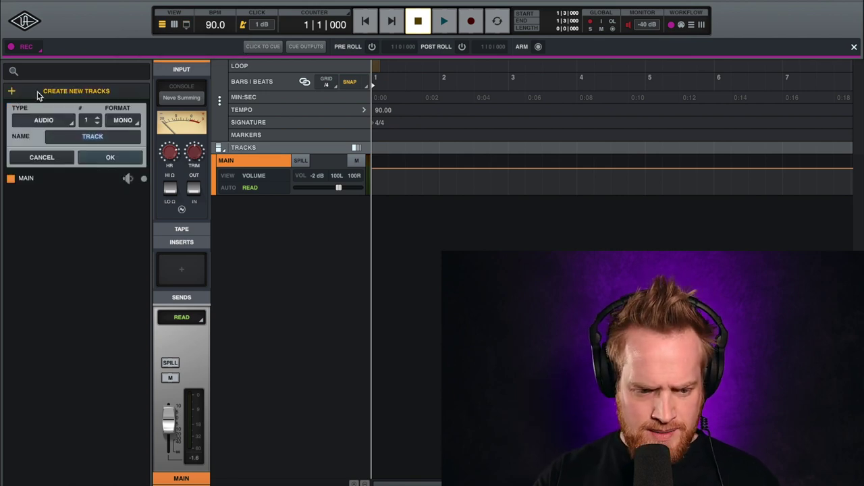
{"action": "left_click", "coordinate": [55, 158]}
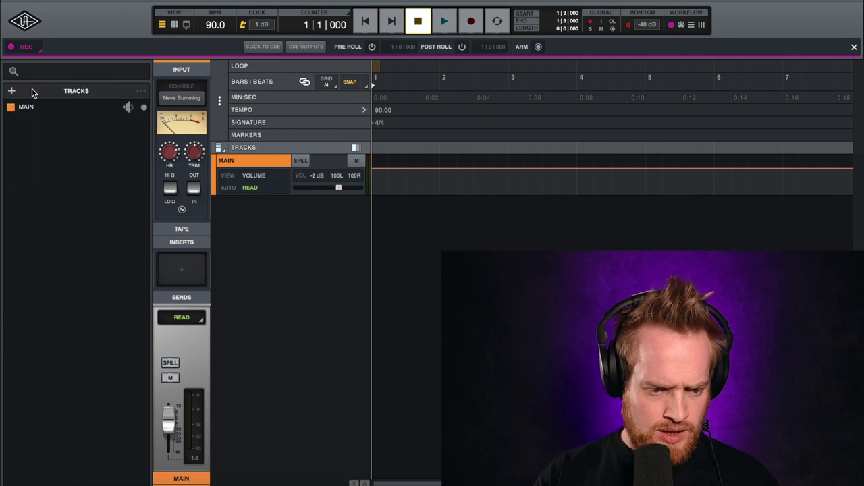
Add an instrument track named Piano using the Shape instrument
{"action": "left_click", "coordinate": [11, 94]}
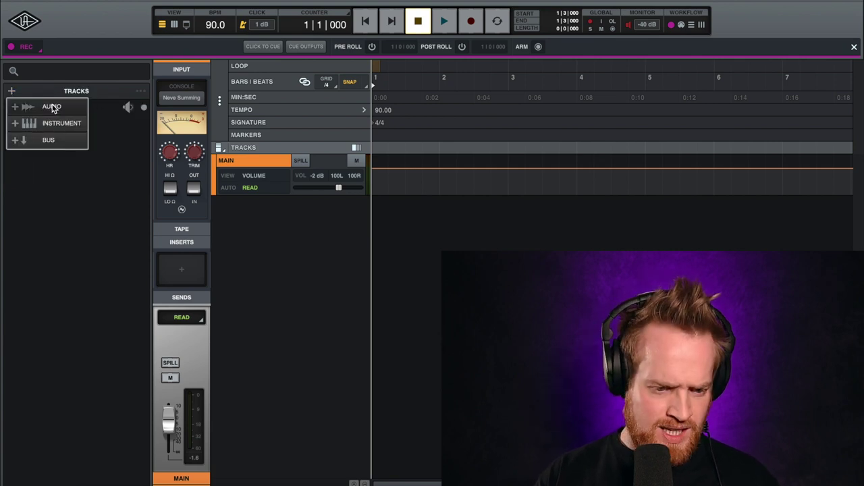
{"action": "left_click", "coordinate": [51, 124]}
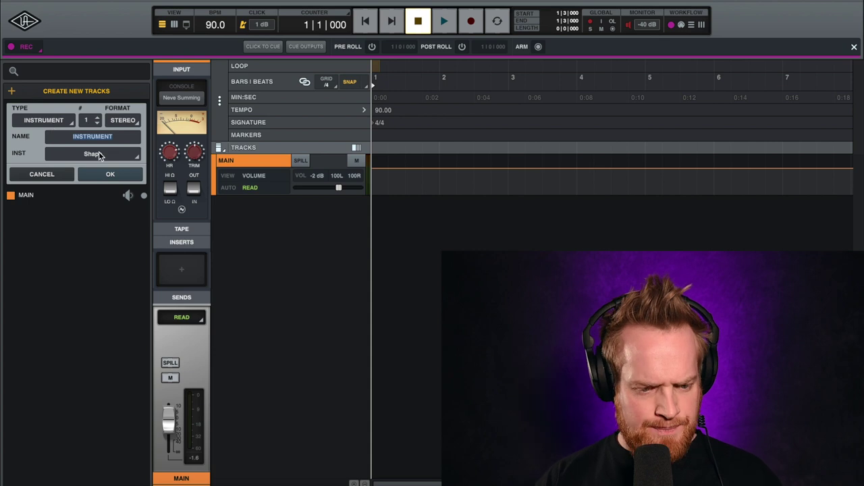
{"action": "type", "text": "Piano"}
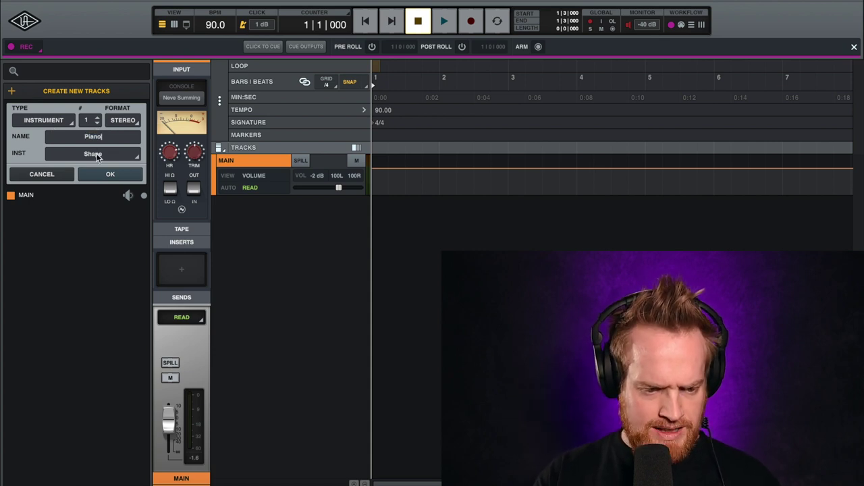
{"action": "left_click", "coordinate": [97, 154]}
{"action": "left_click", "coordinate": [62, 194]}
{"action": "left_click", "coordinate": [122, 175]}
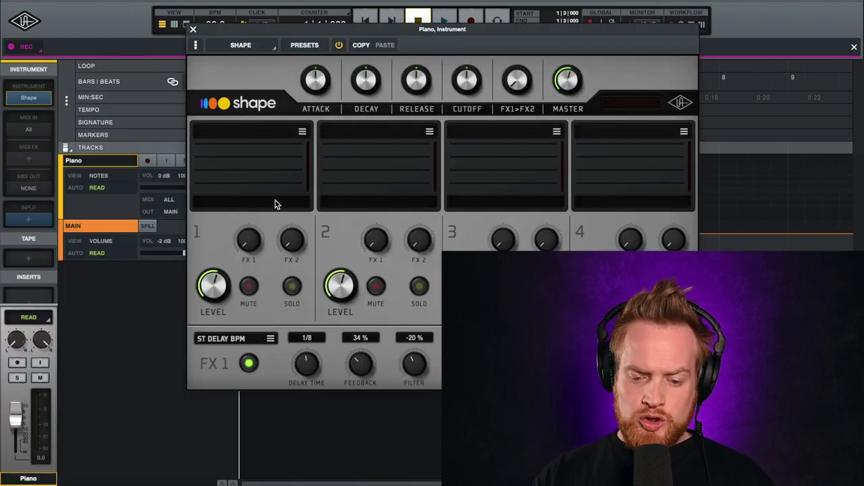
Load Keys > Ravel LT into Shape's Part 1 and close the sound browser
{"action": "left_click", "coordinate": [303, 133]}
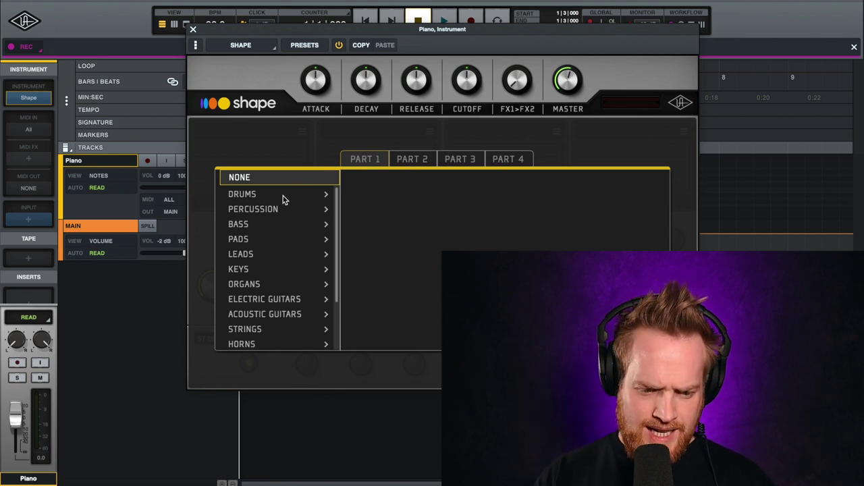
{"action": "left_click", "coordinate": [238, 269]}
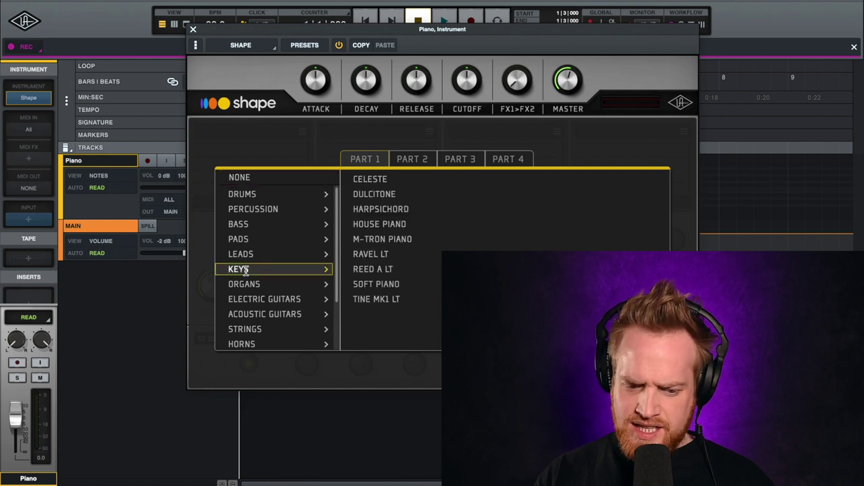
{"action": "left_click", "coordinate": [371, 256]}
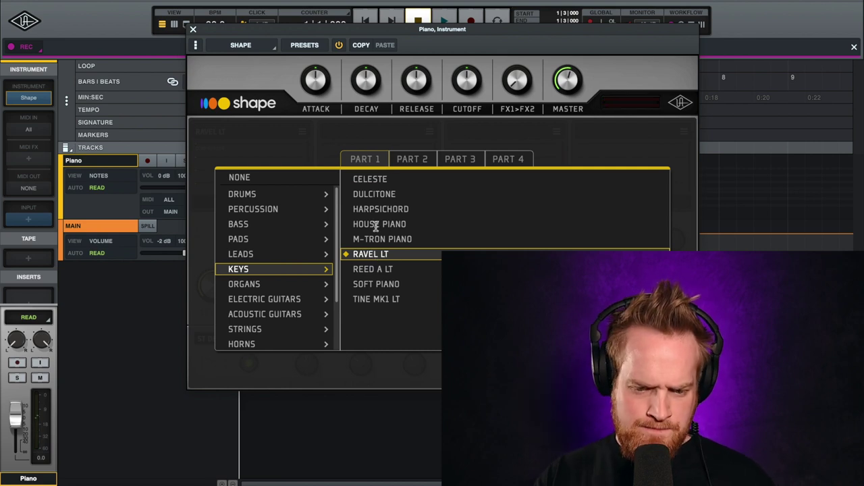
{"action": "left_click", "coordinate": [196, 129]}
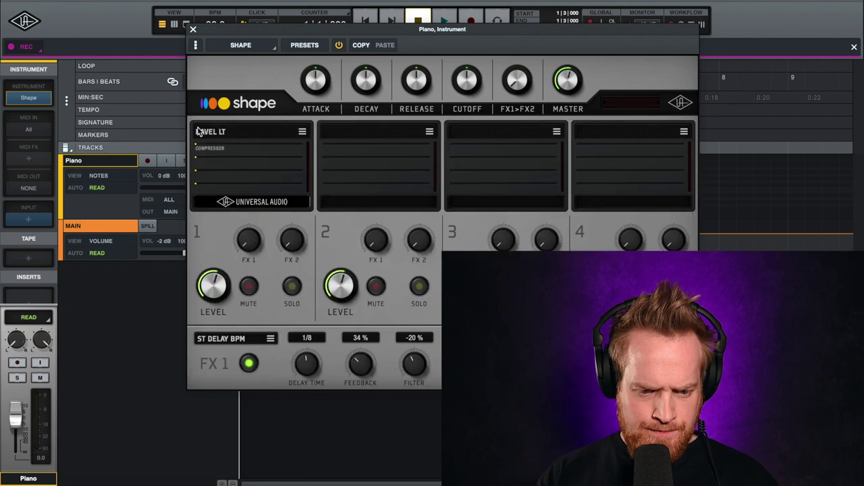
{"action": "left_click", "coordinate": [251, 177]}
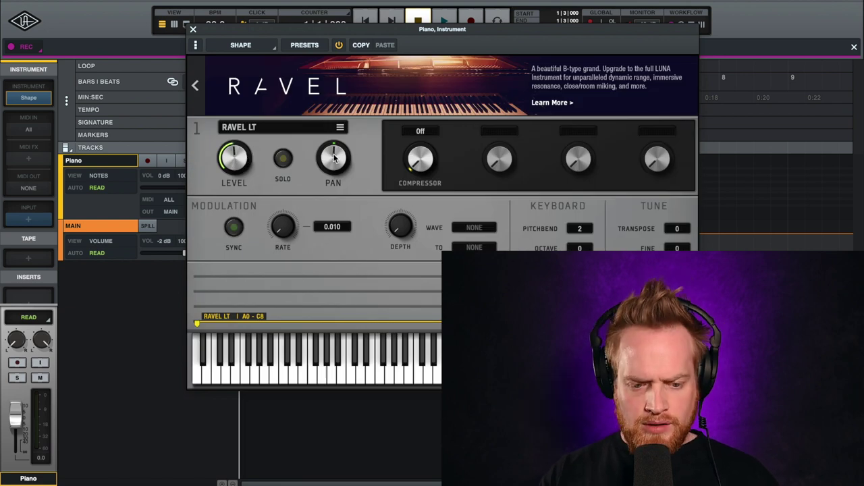
{"action": "left_click", "coordinate": [283, 159]}
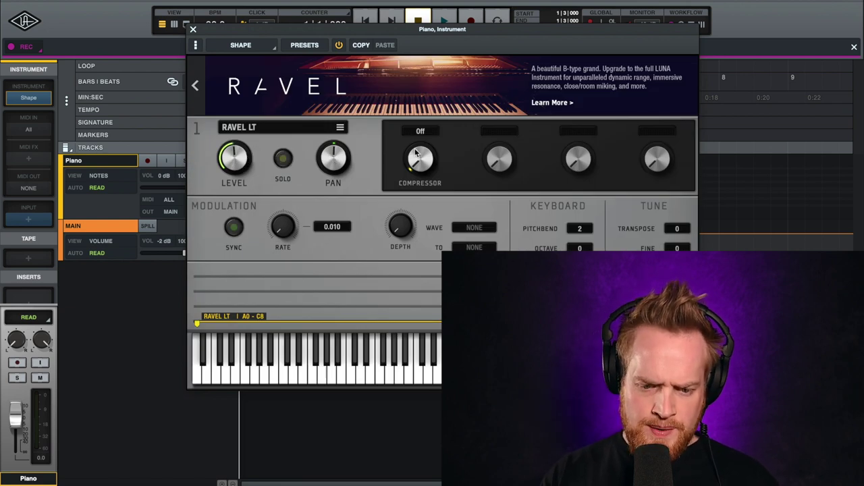
{"action": "left_click_drag", "start_coordinate": [424, 165], "coordinate": [434, 208]}
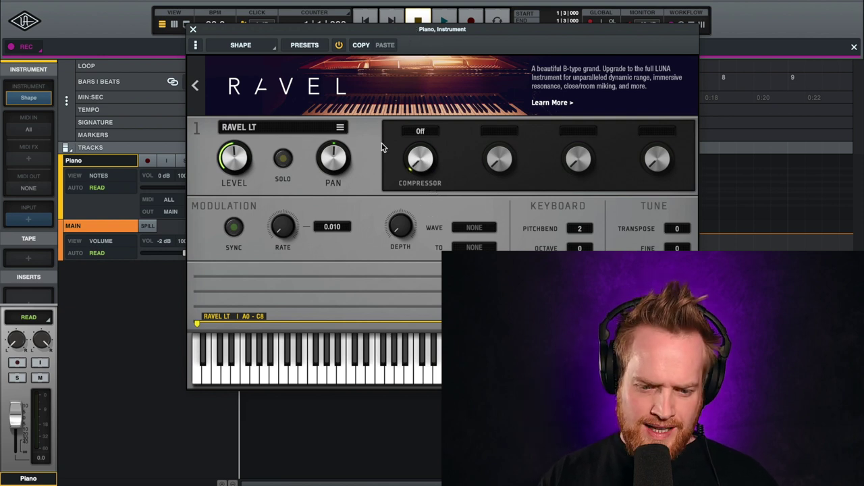
{"action": "mouse_move", "coordinate": [336, 155]}
{"action": "left_mouse_down"}
{"action": "mouse_move", "coordinate": [338, 193]}
{"action": "mouse_move", "coordinate": [330, 125]}
{"action": "mouse_move", "coordinate": [329, 157]}
{"action": "left_mouse_up"}
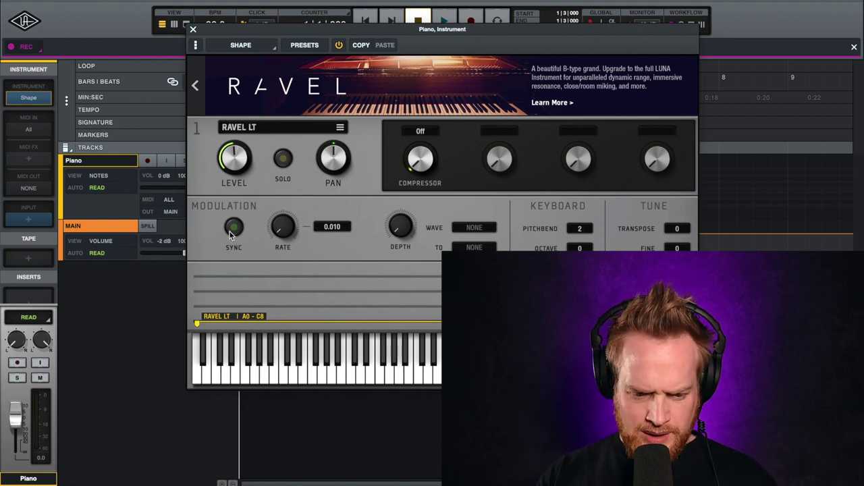
{"action": "left_click_drag", "start_coordinate": [197, 323], "coordinate": [180, 309]}
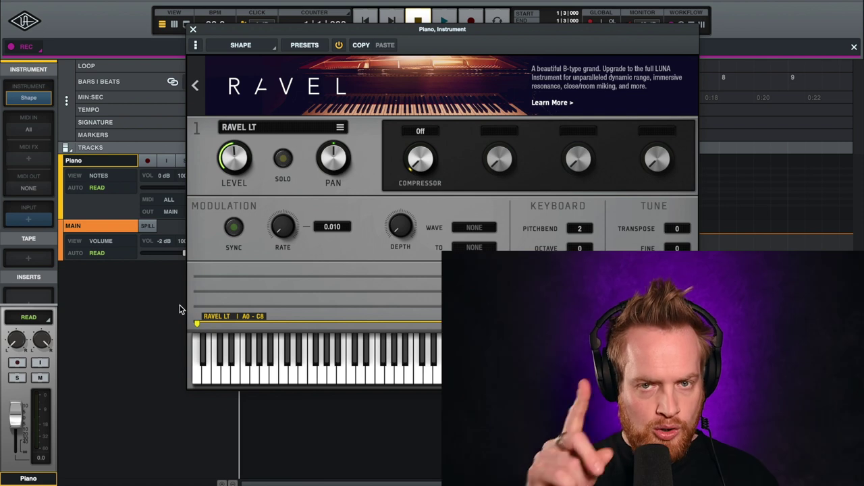
{"action": "left_click", "coordinate": [196, 86]}
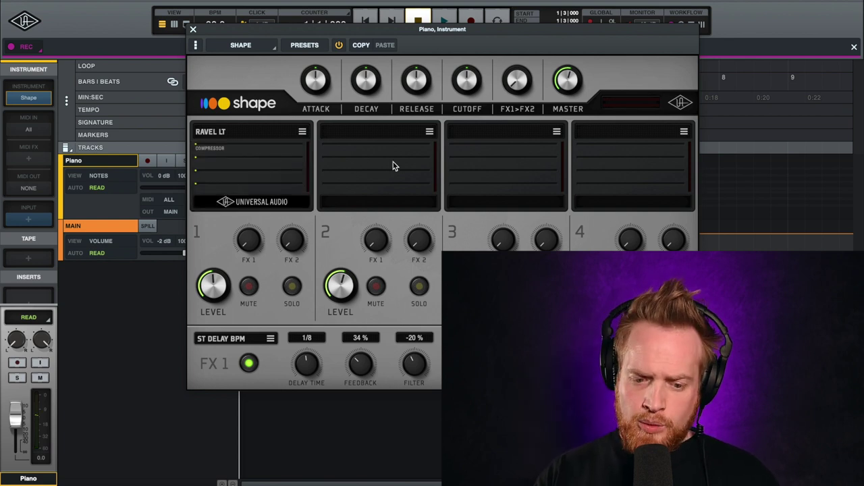
Load Bass > Warm Bass into Shape's Part 2 and bring up its settings page
{"action": "left_click", "coordinate": [429, 132]}
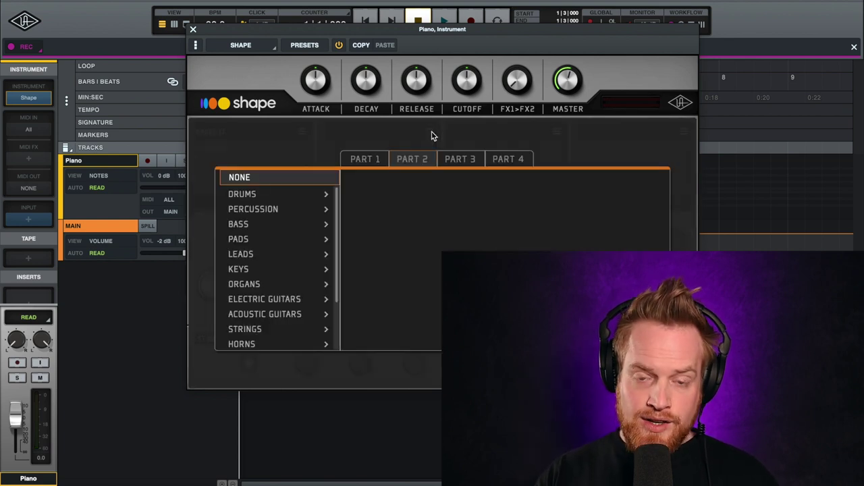
{"action": "left_click", "coordinate": [250, 227]}
{"action": "scroll", "coordinate": [372, 212], "scroll_direction": "down", "scroll_amount": 10}
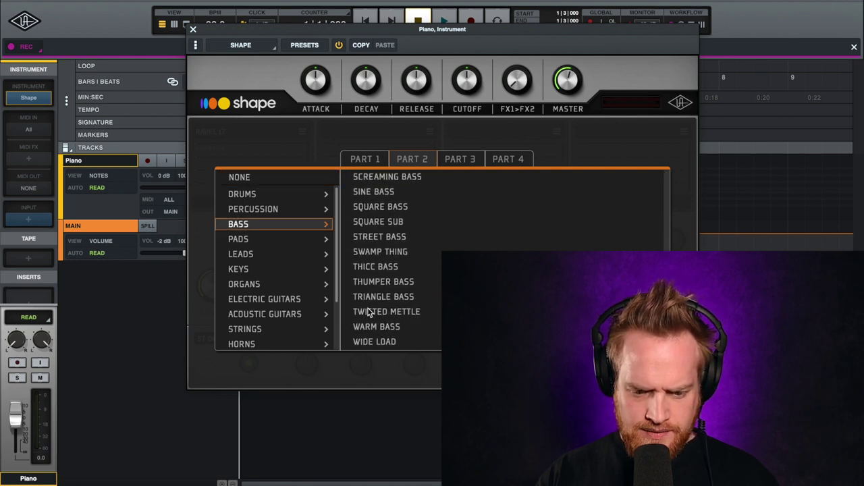
{"action": "left_click", "coordinate": [370, 329]}
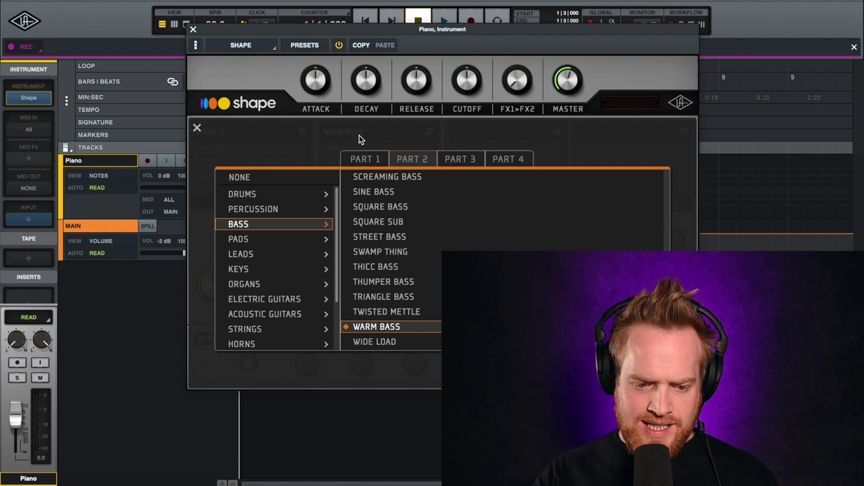
{"action": "left_click", "coordinate": [197, 126]}
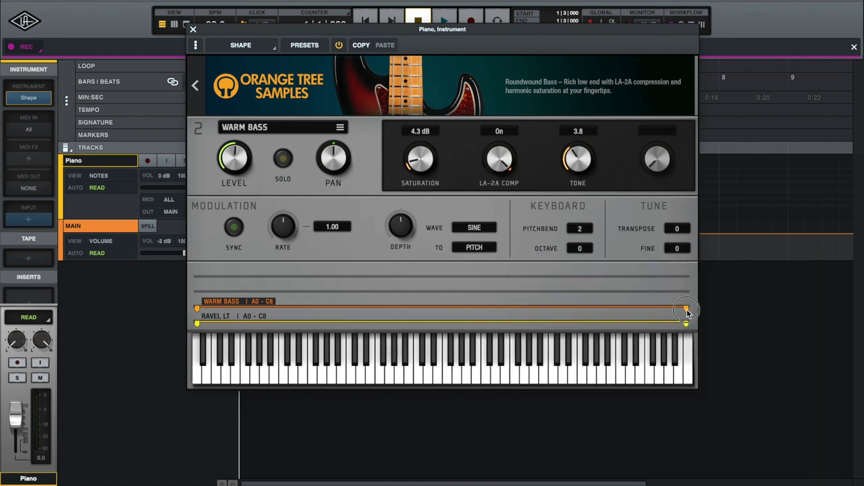
Cut Warm Bass's key range to A0–C3 and return to Shape's overview
{"action": "left_click_drag", "start_coordinate": [579, 308], "coordinate": [349, 313]}
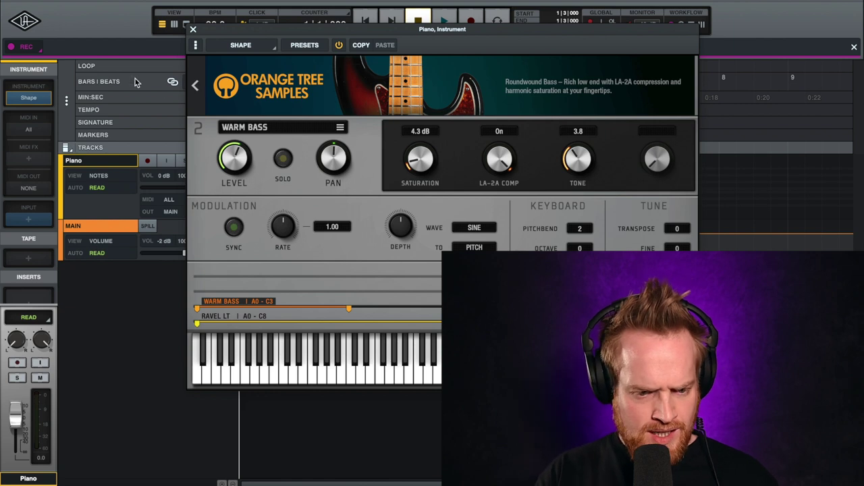
{"action": "left_click", "coordinate": [196, 87]}
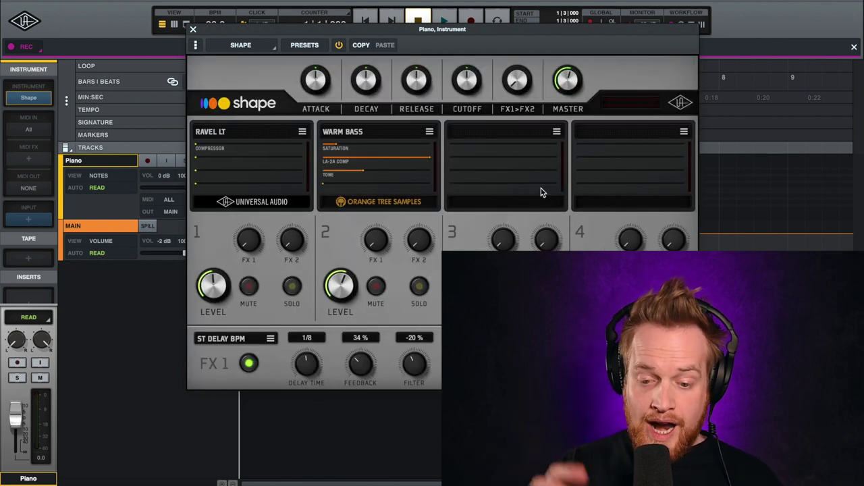
Load PADS > Ambient Wash into empty slot 3 and close the browser
{"action": "left_click", "coordinate": [515, 165]}
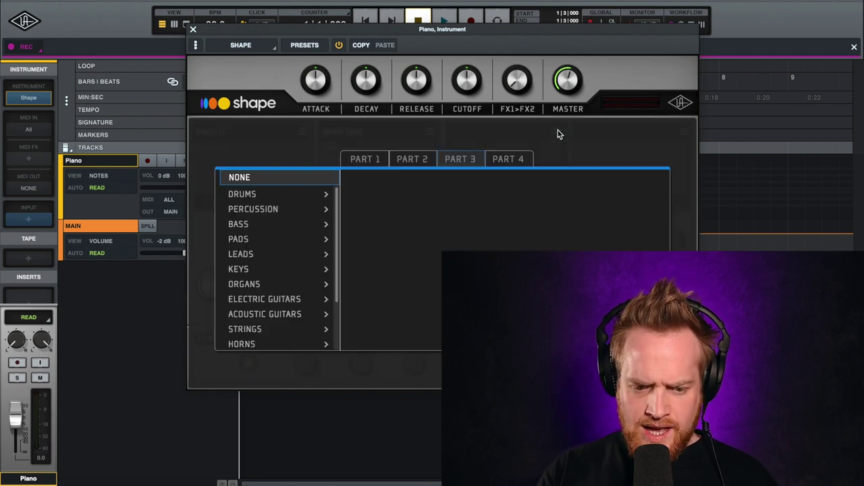
{"action": "left_click", "coordinate": [253, 243]}
{"action": "scroll", "coordinate": [407, 218], "scroll_direction": "down", "scroll_amount": 5}
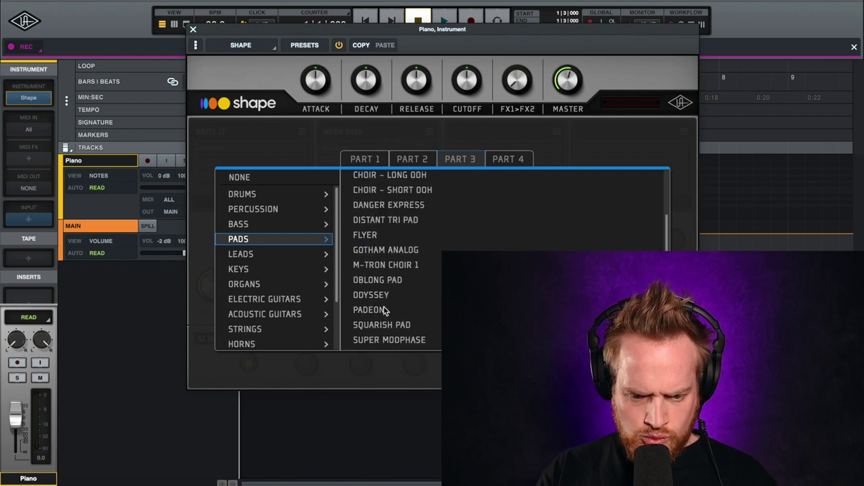
{"action": "scroll", "coordinate": [384, 310], "scroll_direction": "up", "scroll_amount": 3}
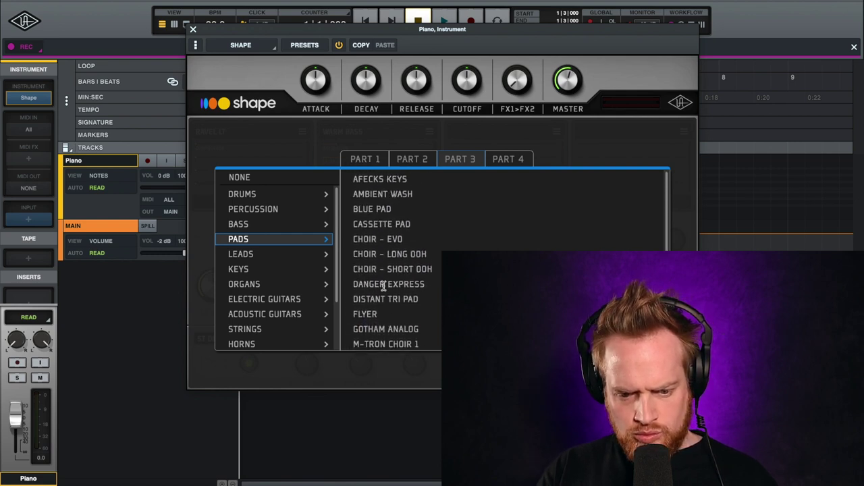
{"action": "left_click", "coordinate": [380, 194]}
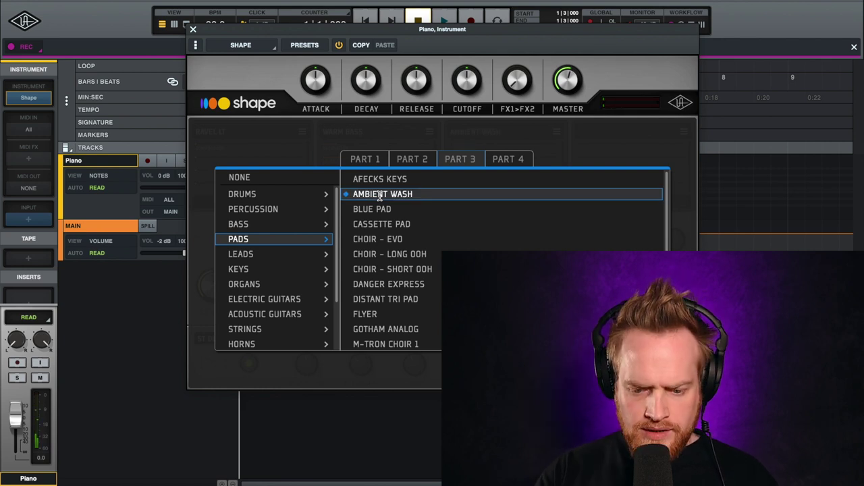
{"action": "left_click", "coordinate": [197, 126]}
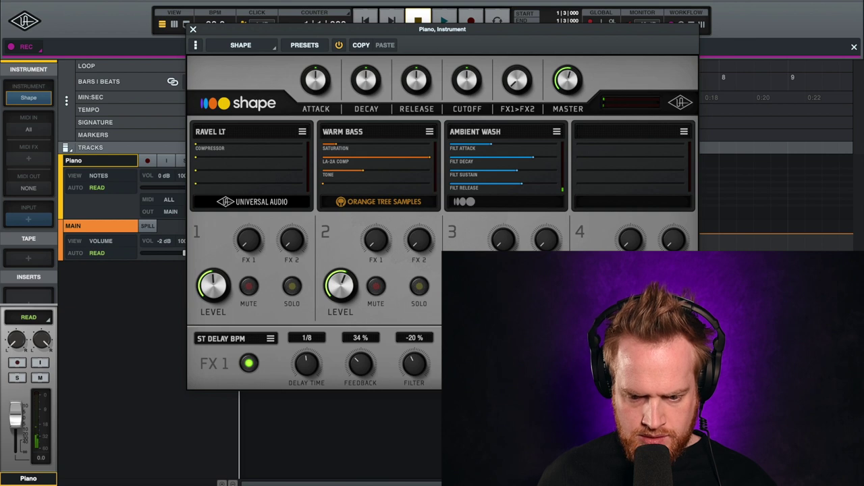
Raise the Ambient Wash part's lowest key to about C3
{"action": "left_click", "coordinate": [505, 177]}
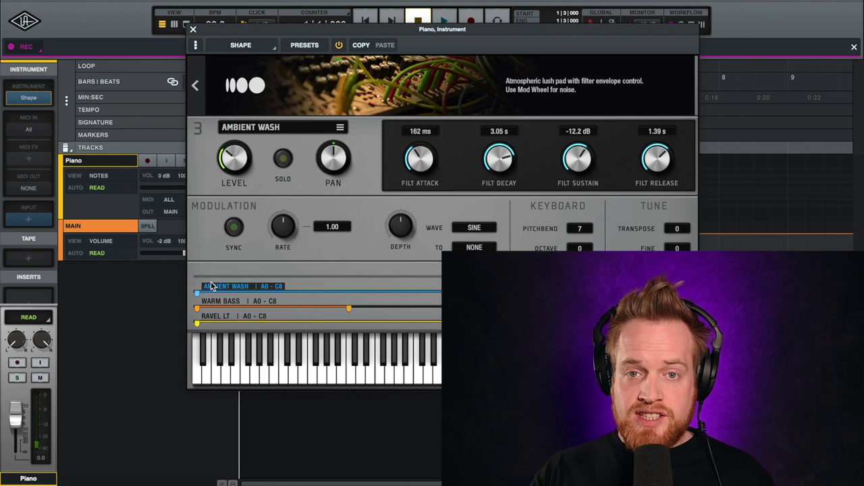
{"action": "left_click_drag", "start_coordinate": [198, 294], "coordinate": [354, 291]}
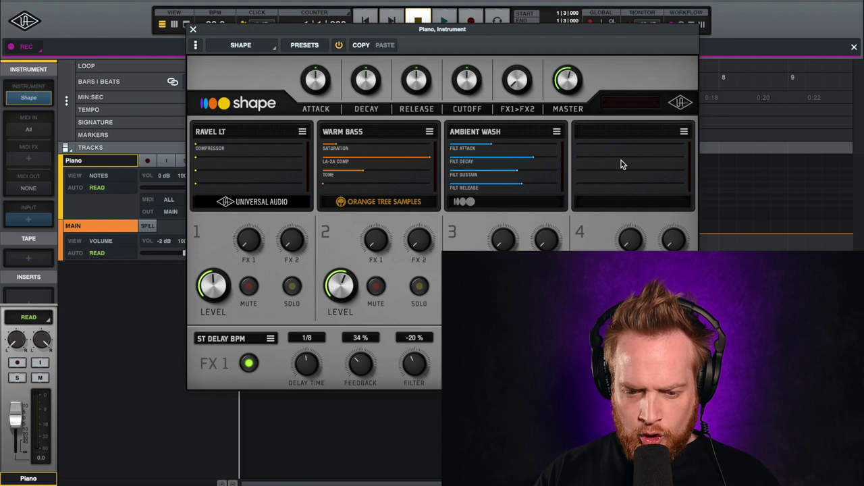
Load STRINGS > Symphonic String Ensemble - Long into slot 4 and show its part settings
{"action": "left_click", "coordinate": [684, 132]}
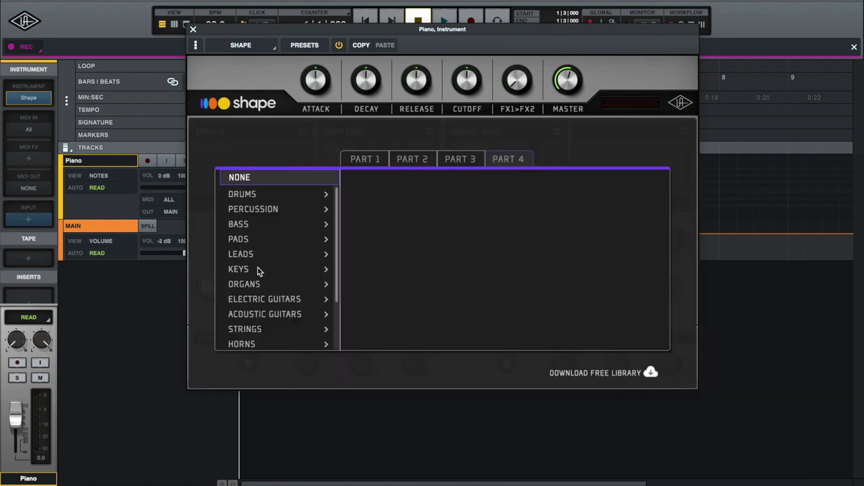
{"action": "left_click", "coordinate": [247, 329]}
{"action": "scroll", "coordinate": [426, 250], "scroll_direction": "down", "scroll_amount": 5}
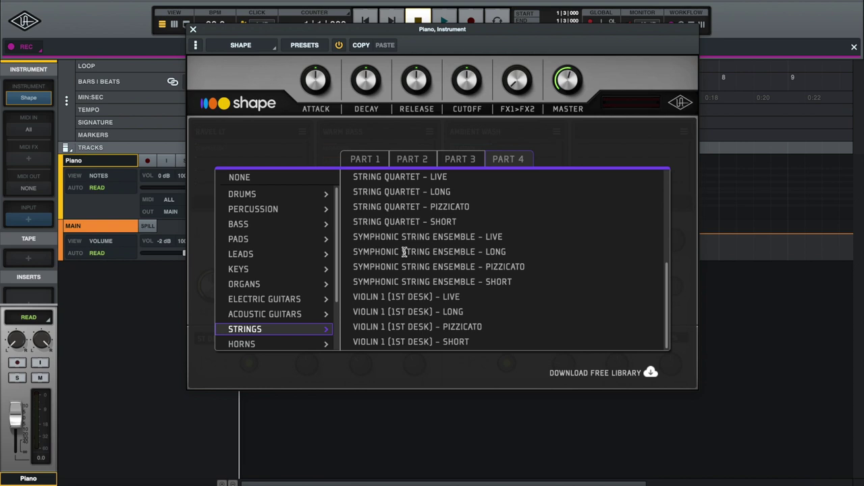
{"action": "left_click", "coordinate": [447, 251]}
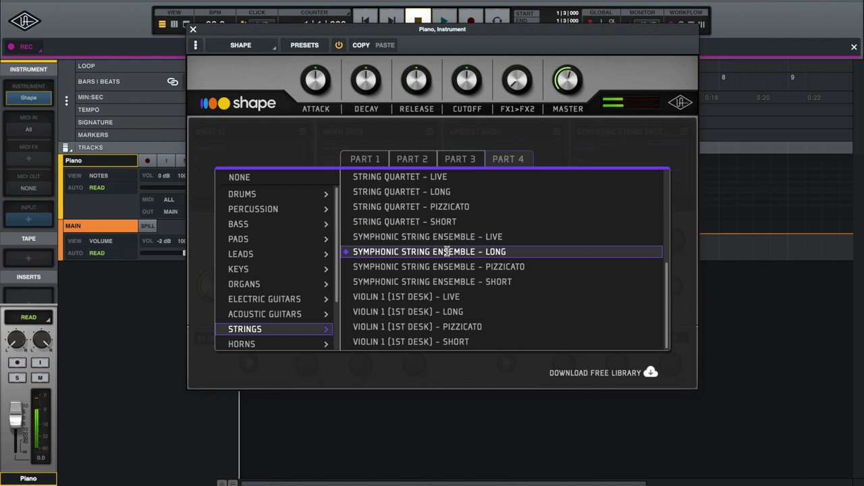
{"action": "left_click", "coordinate": [198, 129]}
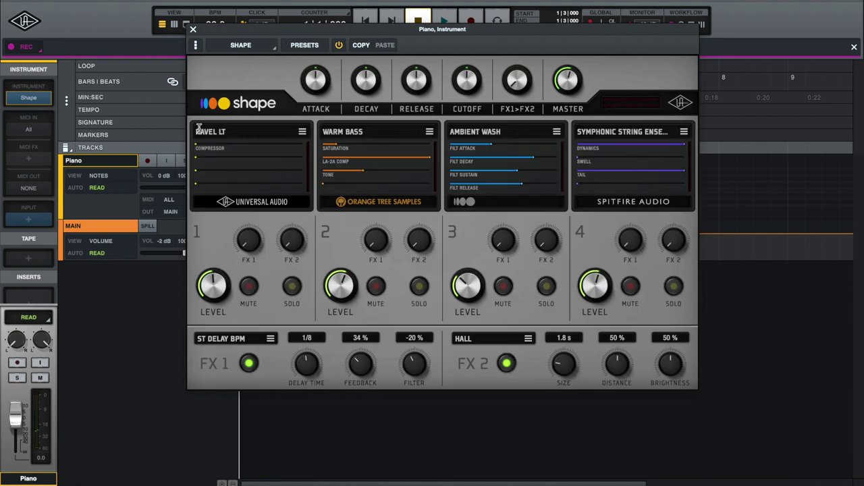
{"action": "mouse_move", "coordinate": [621, 182]}
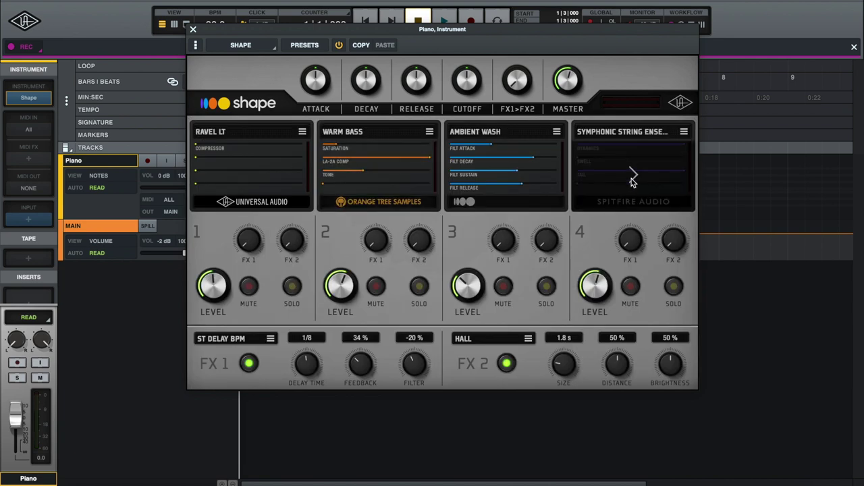
{"action": "left_click", "coordinate": [633, 177]}
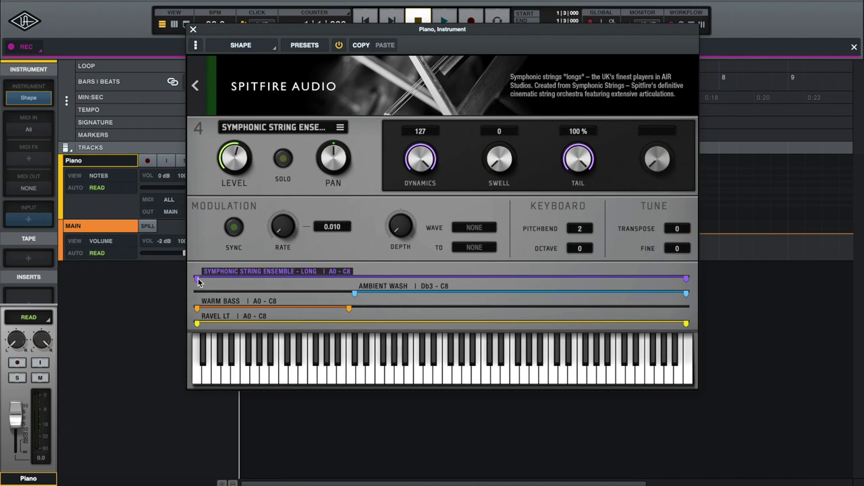
Start the strings' key range at G3, pan them slightly right and lower their level
{"action": "left_click_drag", "start_coordinate": [197, 282], "coordinate": [414, 279]}
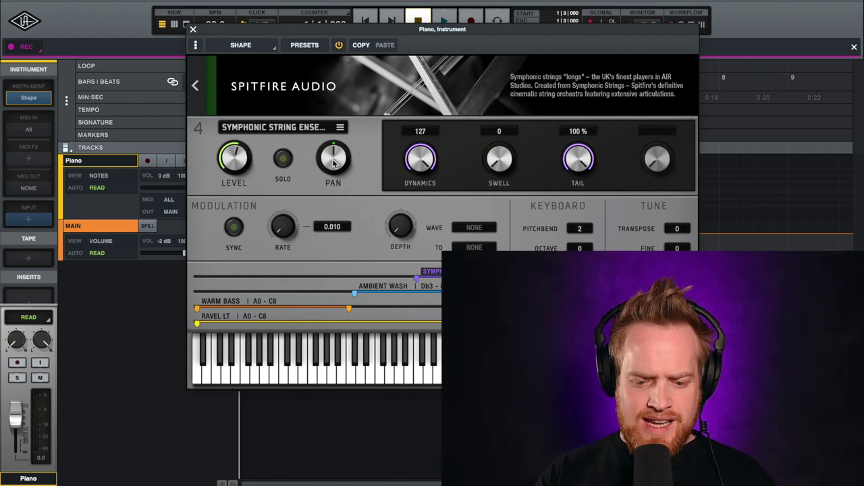
{"action": "left_click_drag", "start_coordinate": [329, 169], "coordinate": [330, 138]}
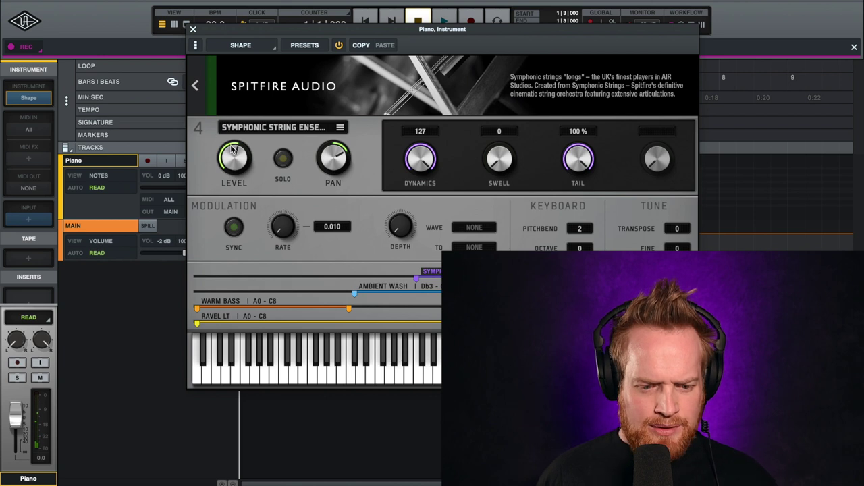
{"action": "left_click_drag", "start_coordinate": [235, 156], "coordinate": [232, 221]}
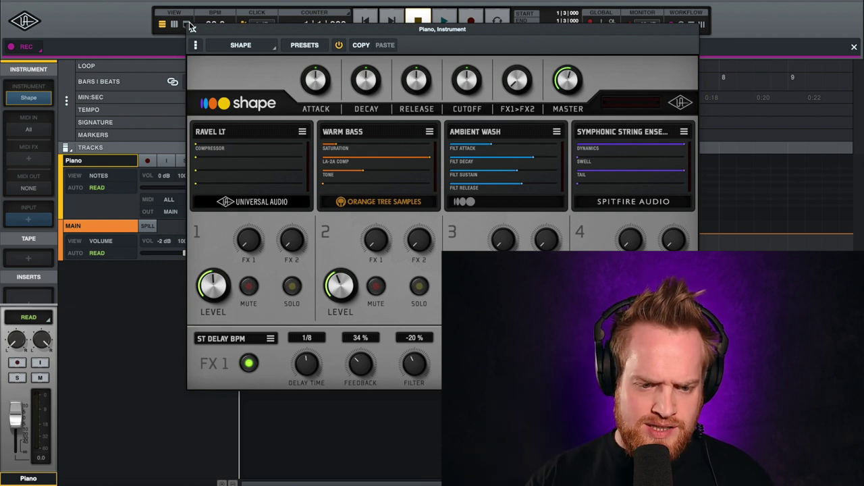
Close Shape, arm the Piano track and record a MIDI clip of about five bars
{"action": "left_click", "coordinate": [193, 30]}
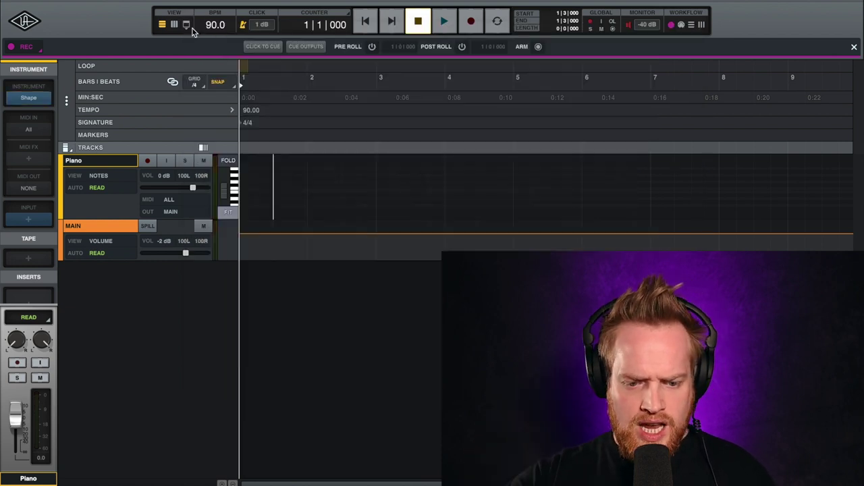
{"action": "left_click", "coordinate": [147, 161]}
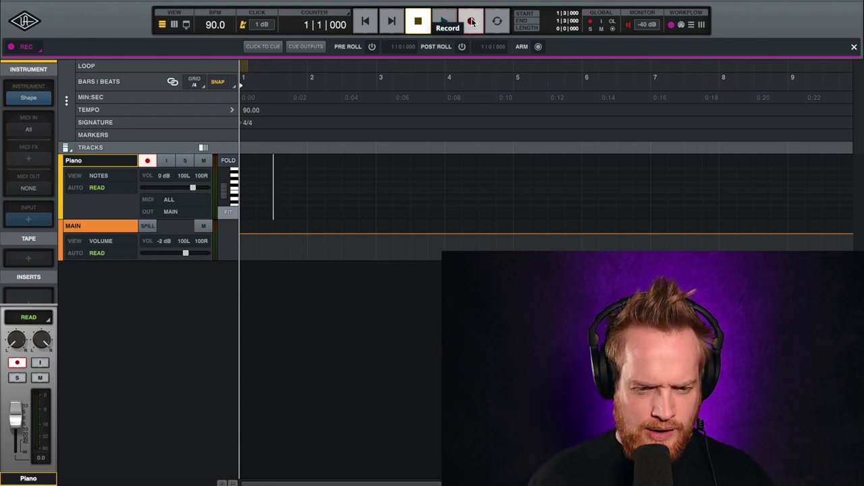
{"action": "left_click", "coordinate": [471, 22]}
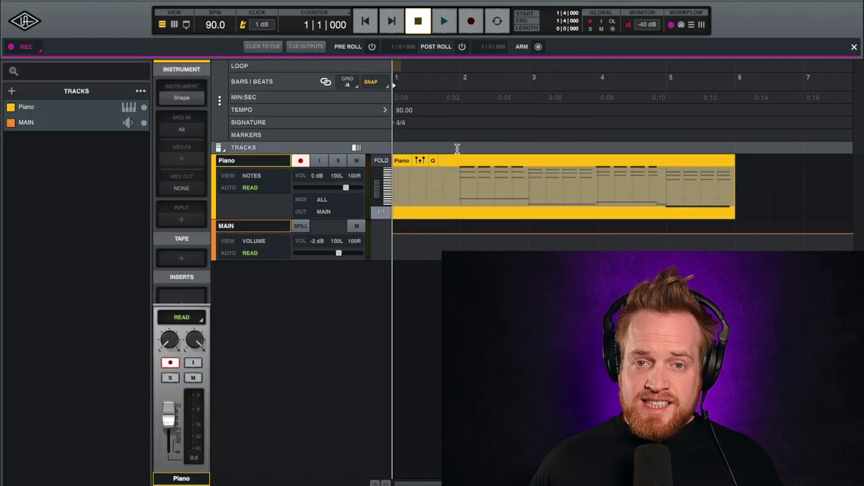
{"action": "key", "text": "space"}
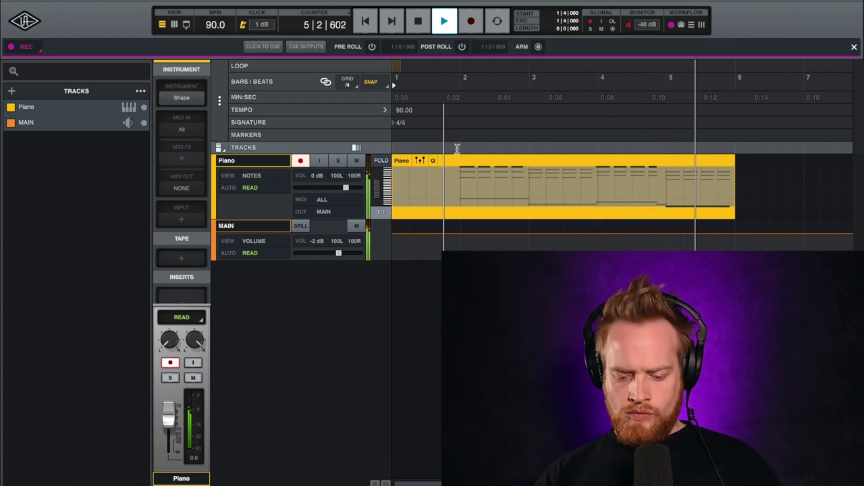
{"action": "key", "text": "space"}
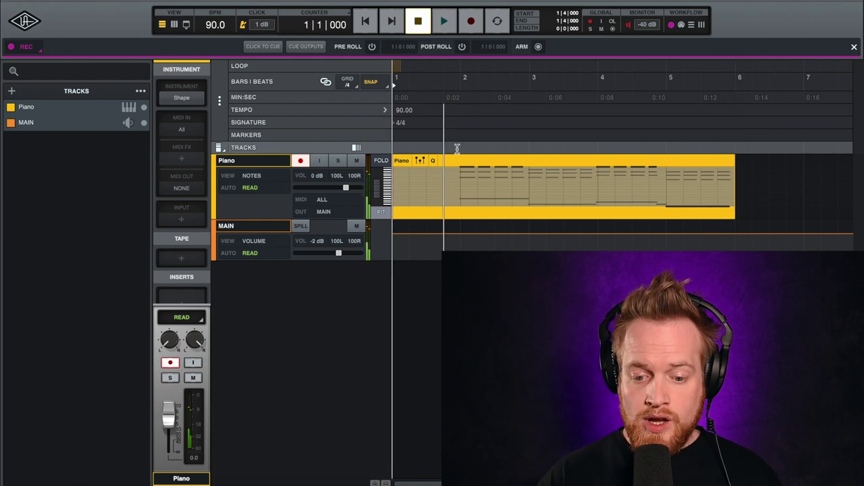